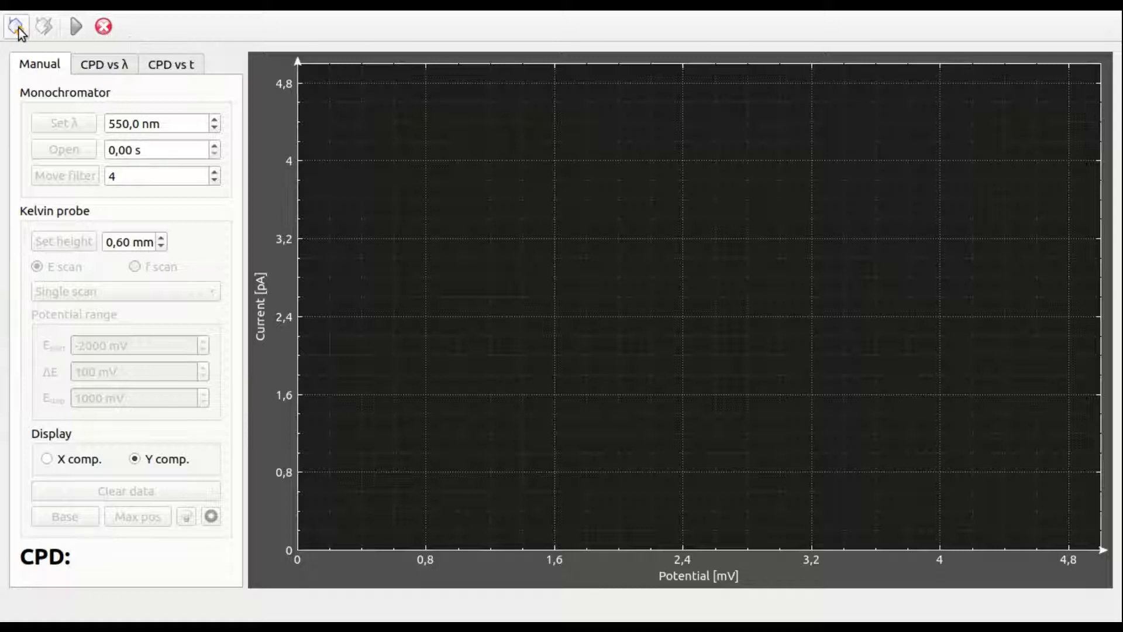
Connect the probe, record the 0.10 mm I–V line (CPD −110.9 mV), and compare X and Y components
left_click(18, 27)
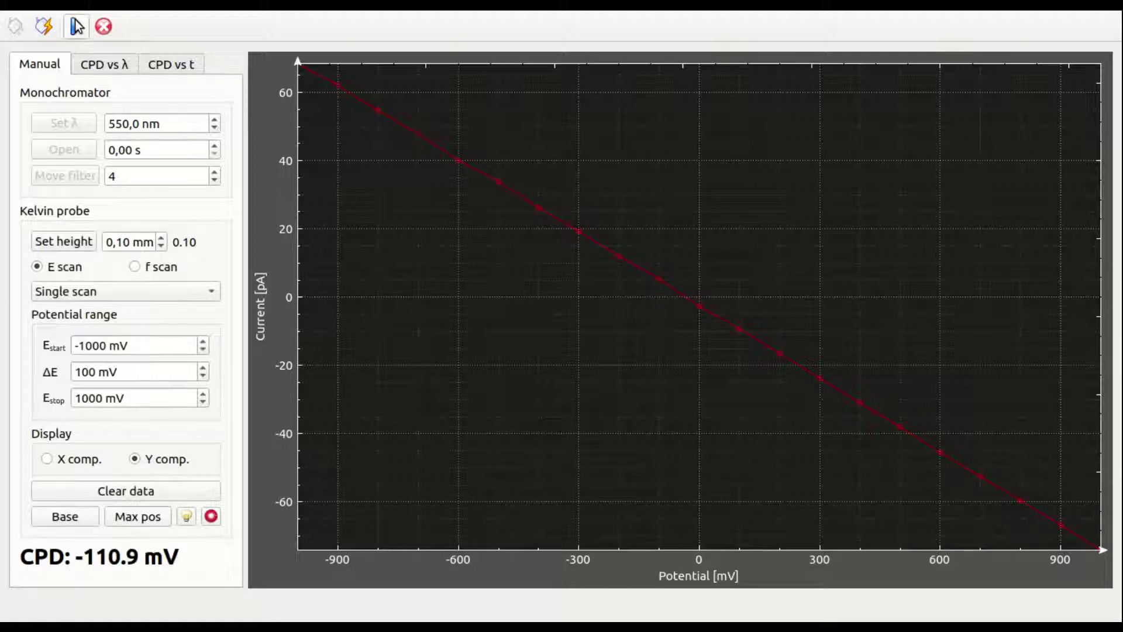
left_click(47, 459)
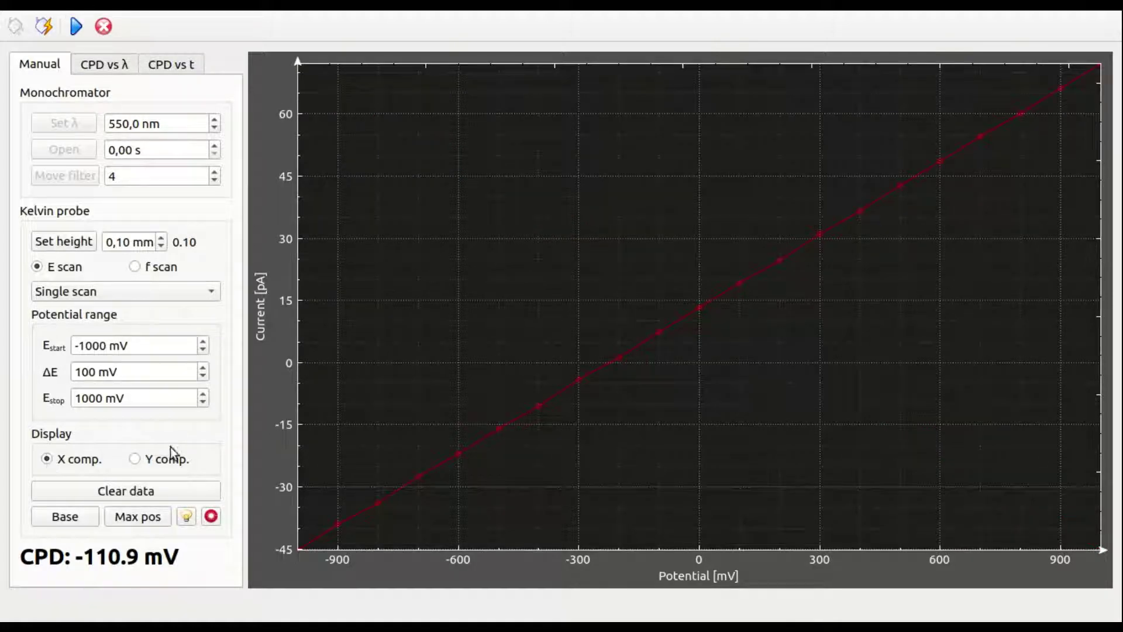
left_click(135, 460)
type("0,2")
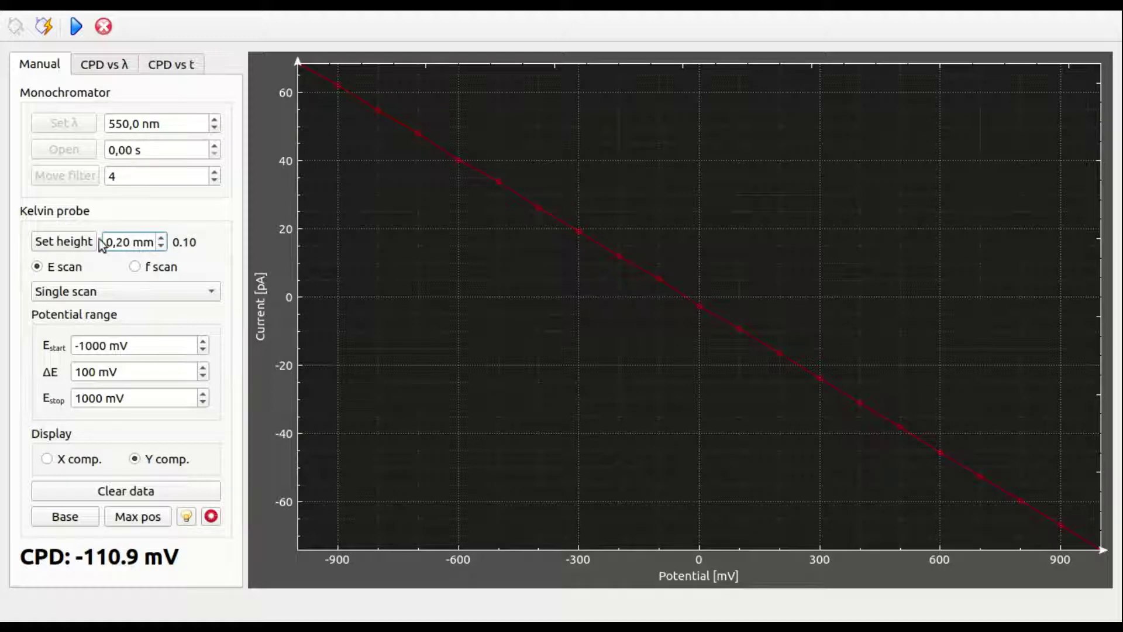
Scan I–V lines at 0.20 mm and 0.30 mm tip heights, giving CPD −114.8 mV
left_click(60, 240)
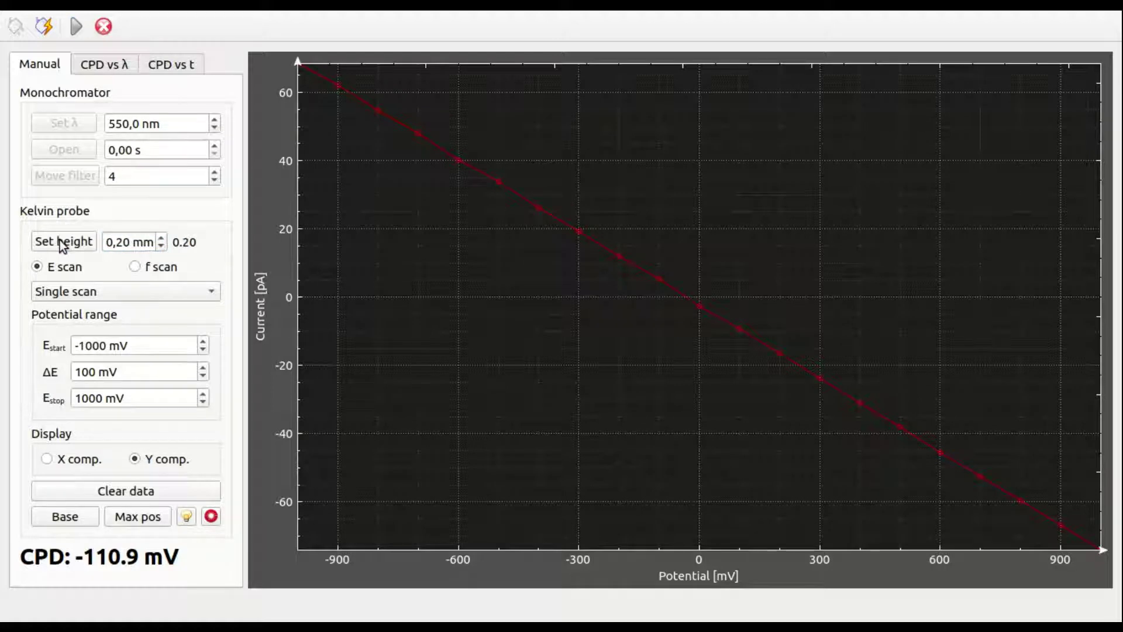
left_click(76, 31)
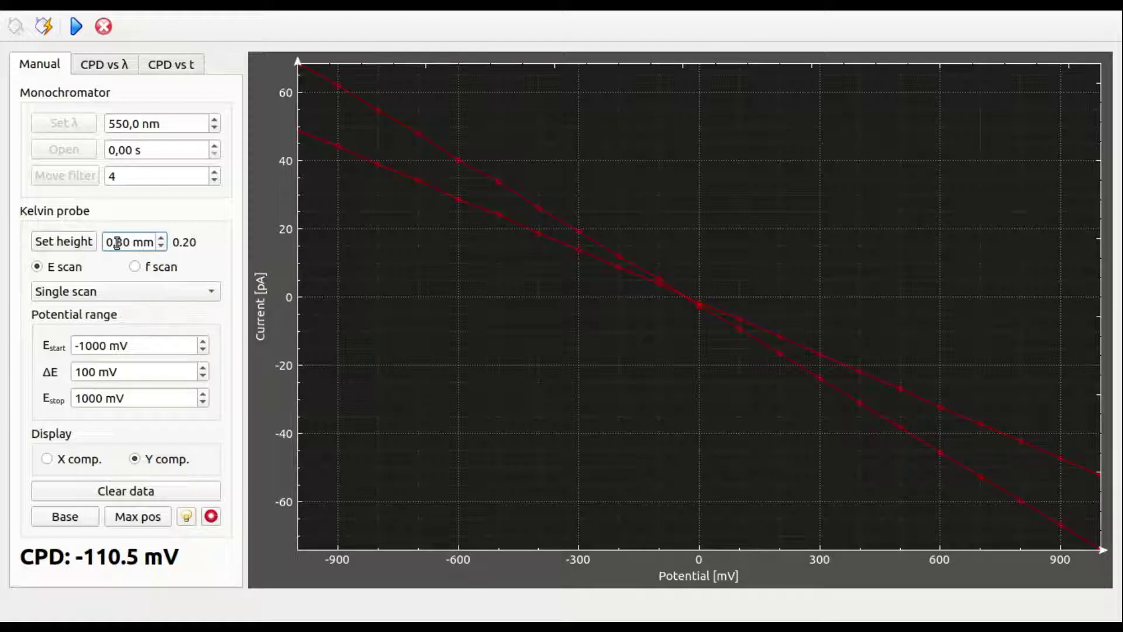
left_click(76, 242)
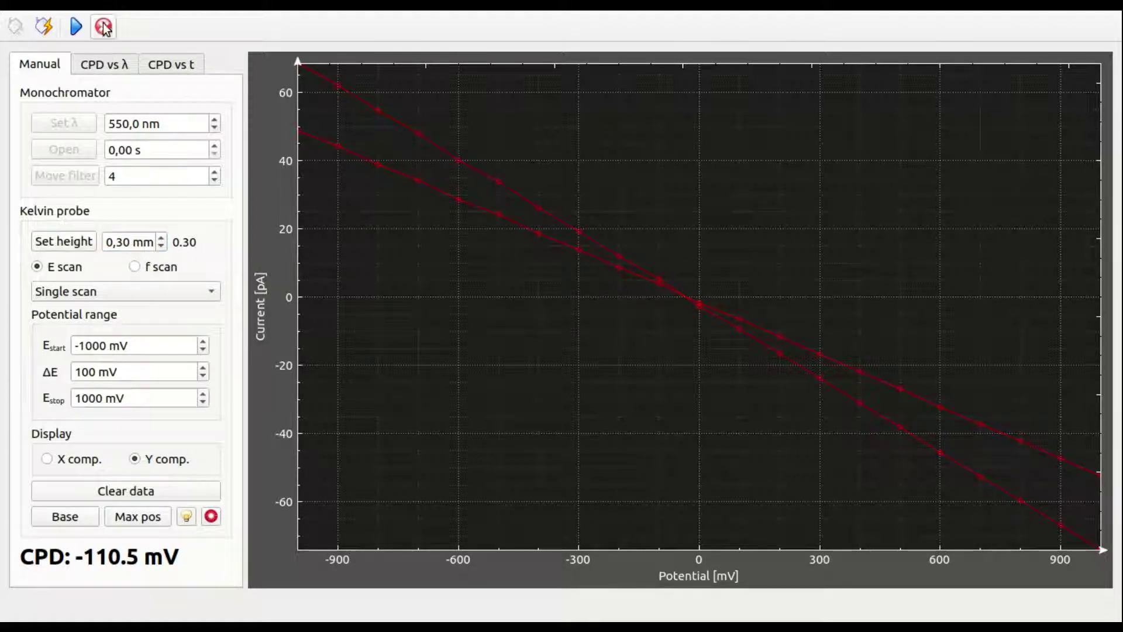
left_click(76, 26)
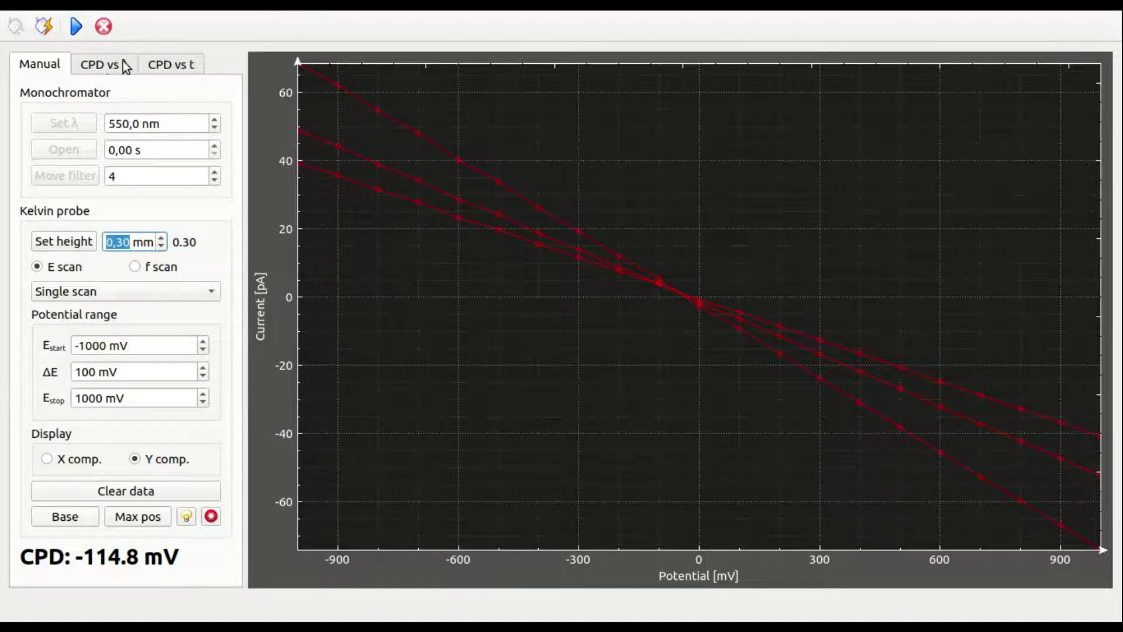
In CPD vs t, set minimal height 0.10 mm and 3 height scans, then start the run
left_click(171, 65)
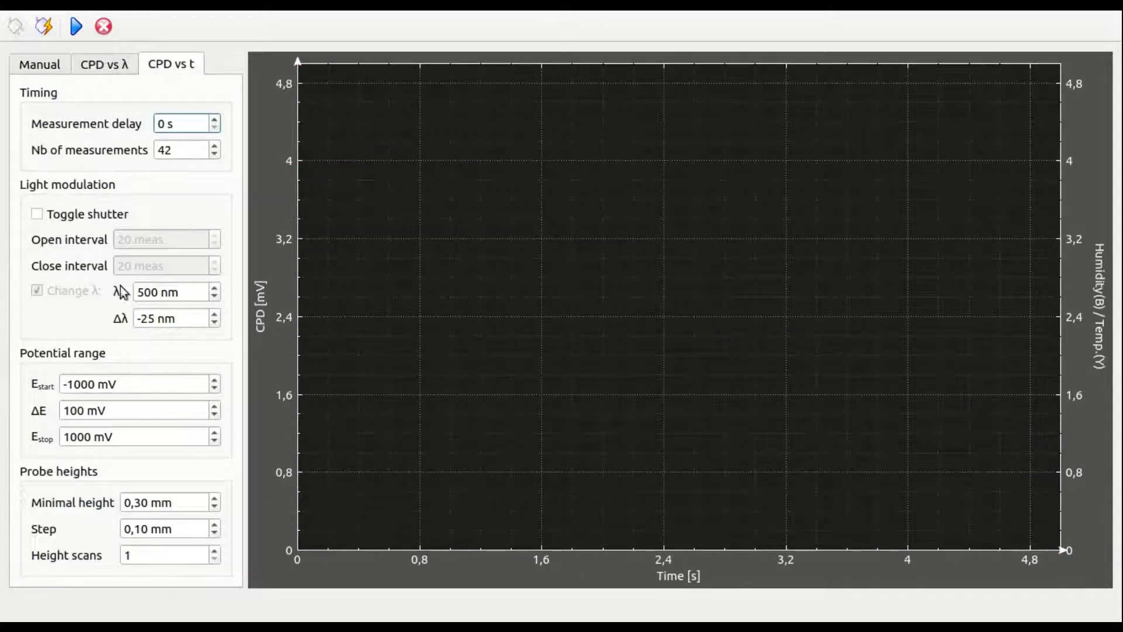
left_click(142, 503)
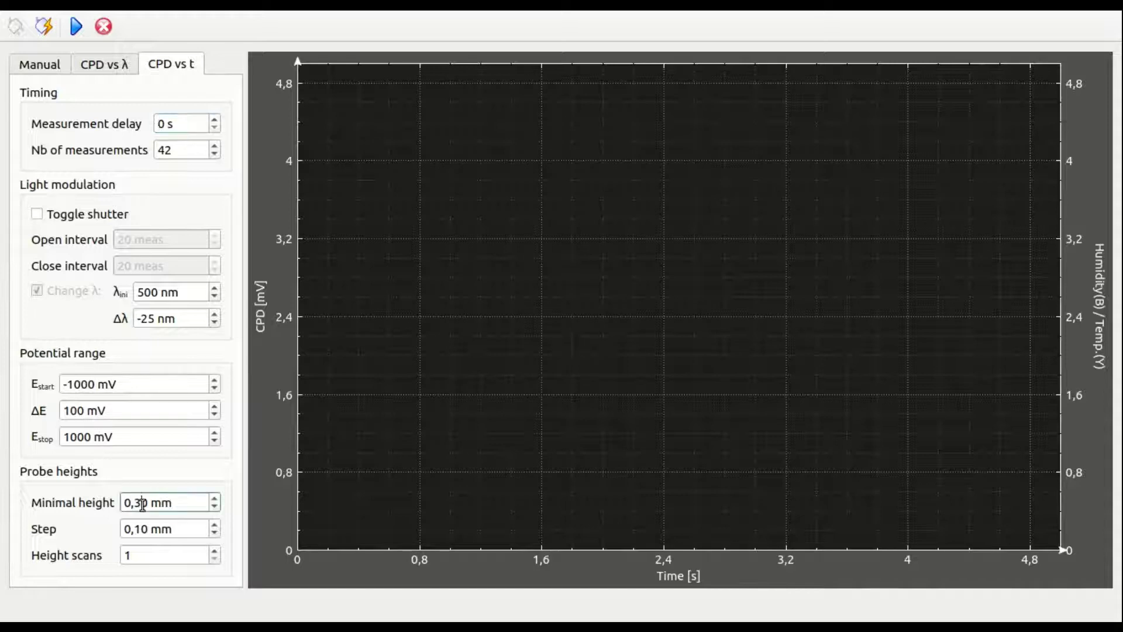
key("BackSpace")
type("1")
left_click(216, 552)
left_click(215, 551)
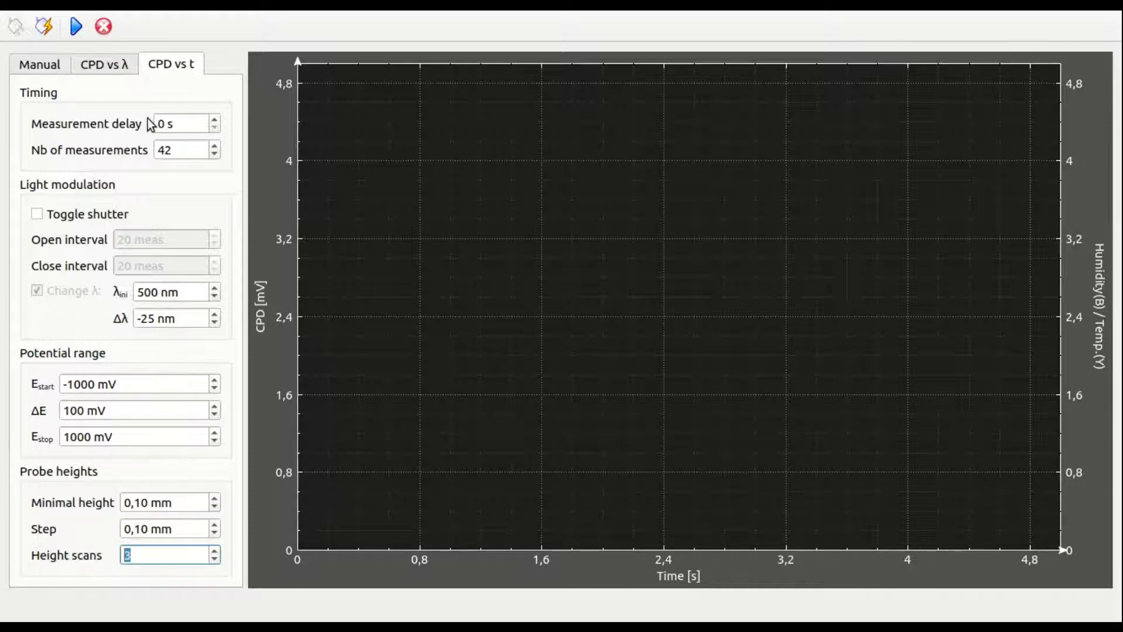
left_click(76, 27)
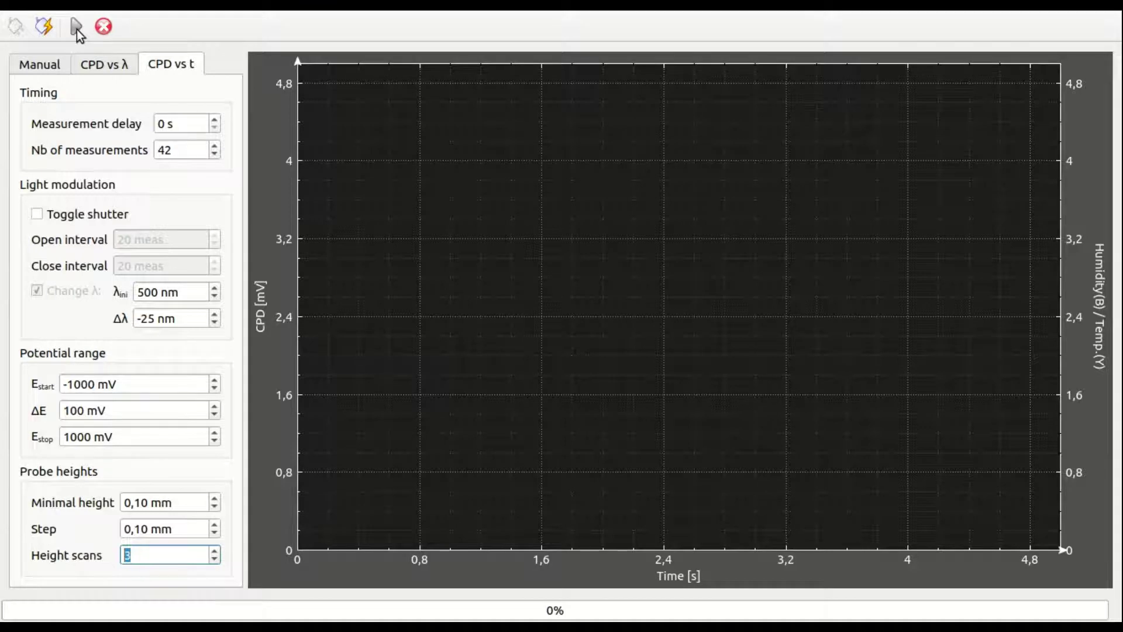
Watch the live I–V scan, then the CPD-versus-time plot tracing about −136.5 to −115.5 mV
left_click(49, 71)
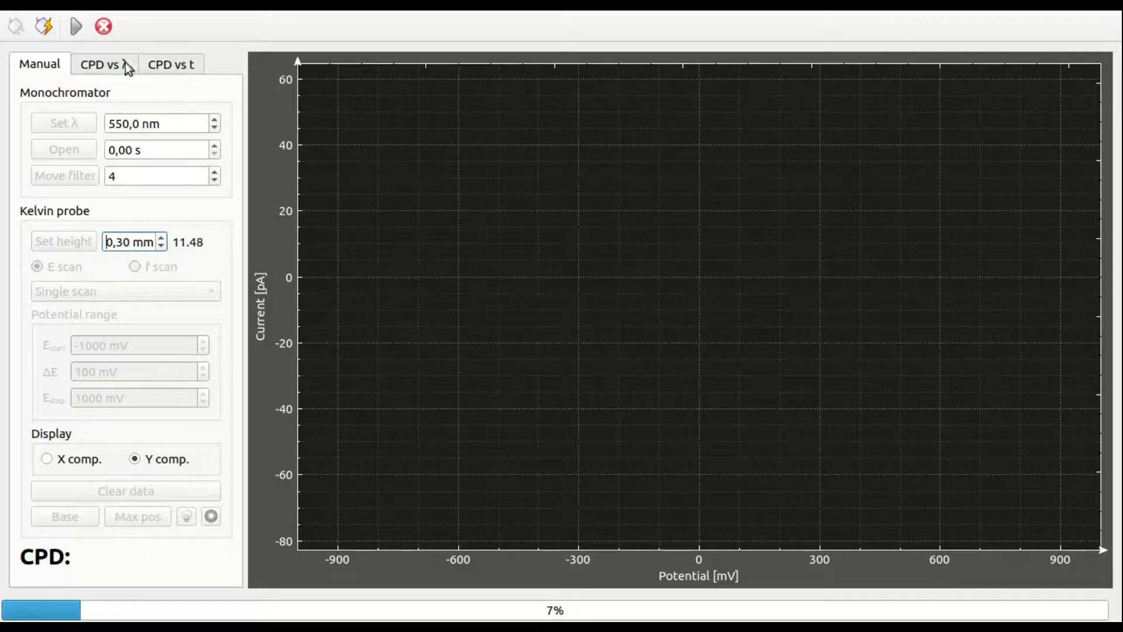
left_click(159, 66)
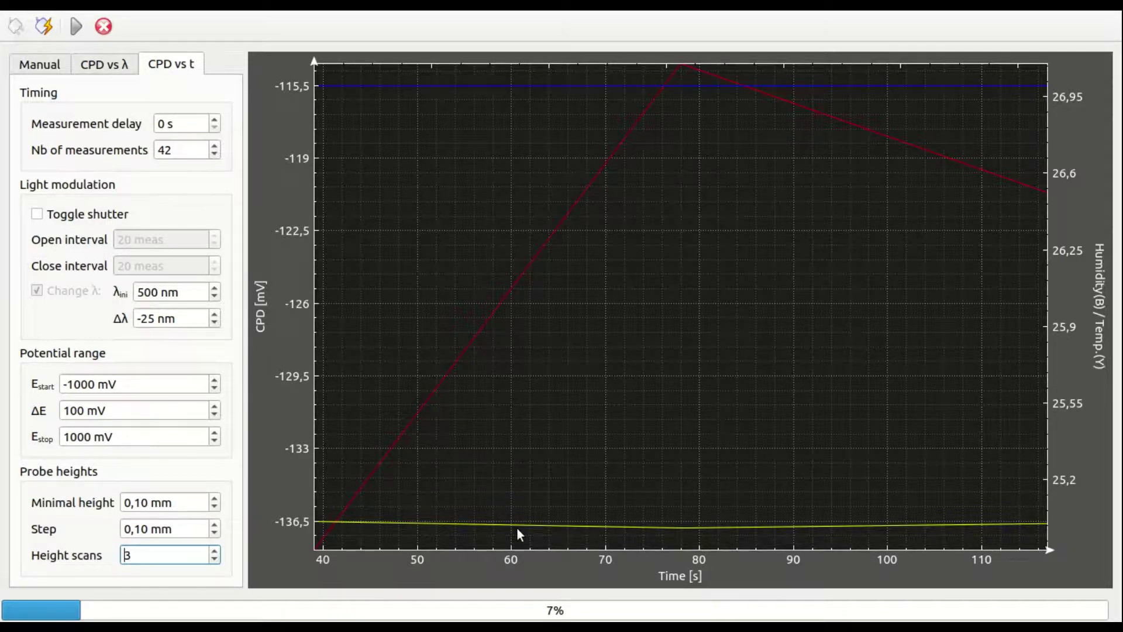
Check the live scan and CPD-versus-time graph, then stop the automatic run at 11%
left_click(41, 65)
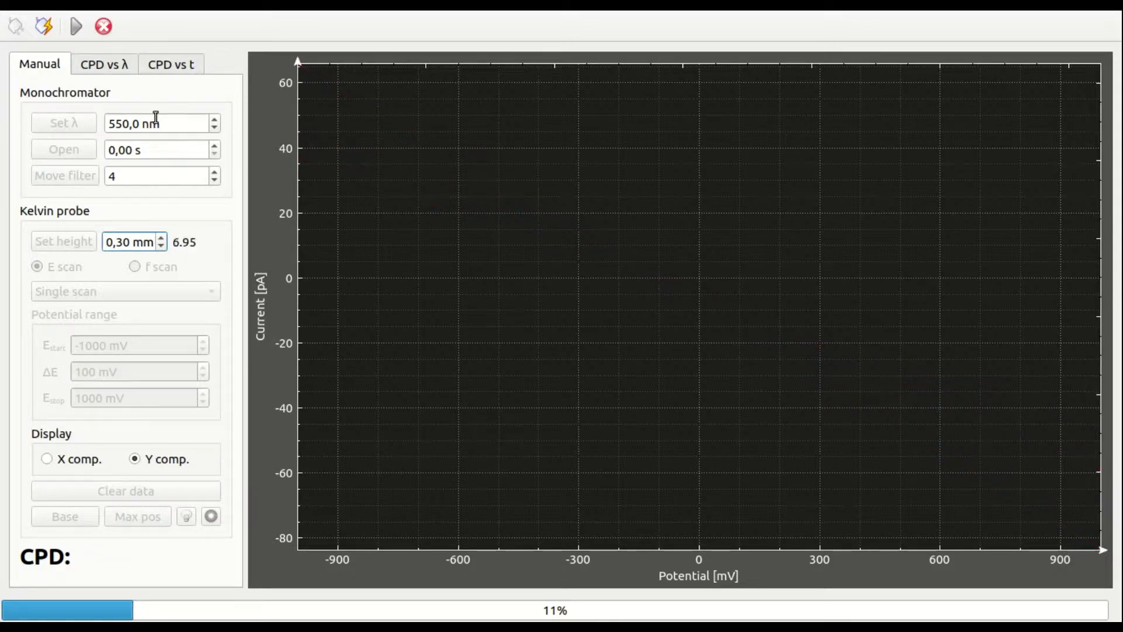
left_click(162, 68)
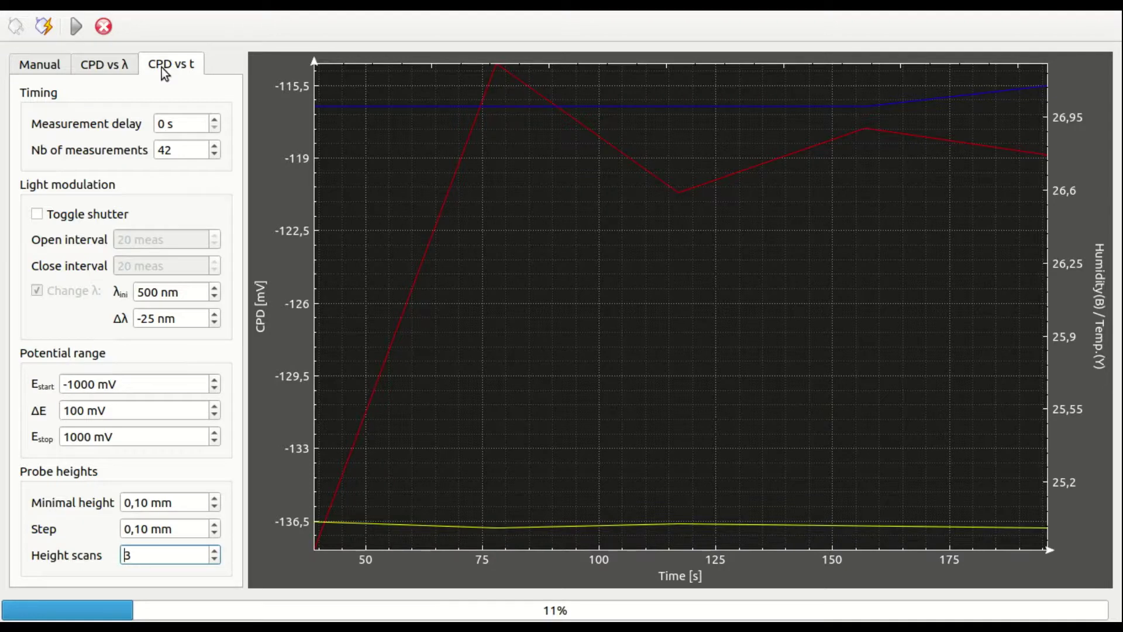
left_click(105, 30)
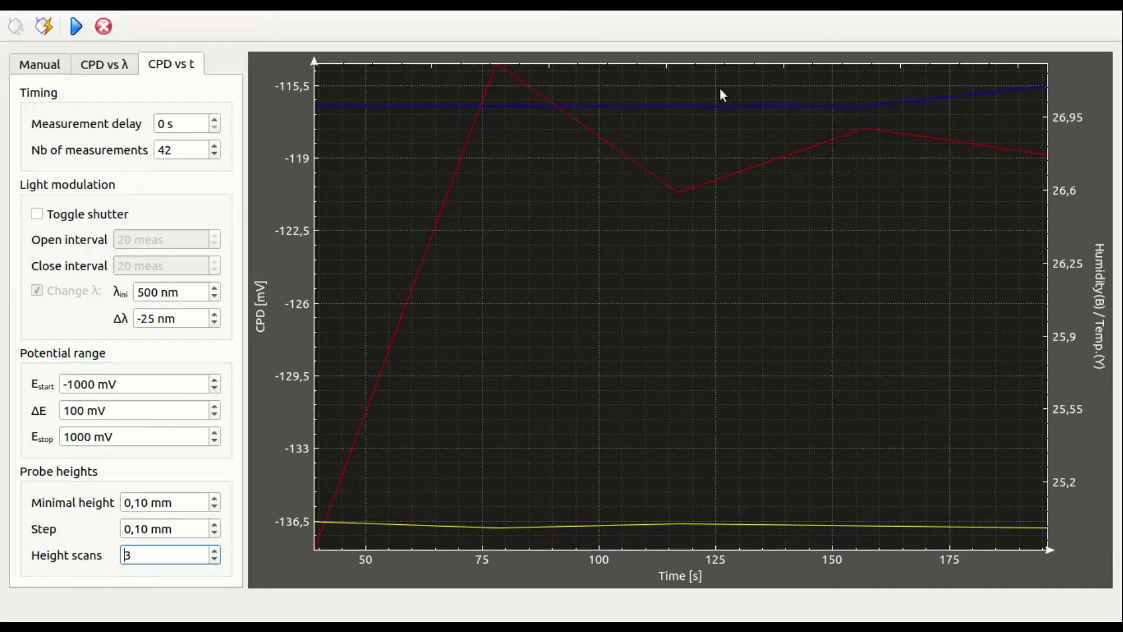